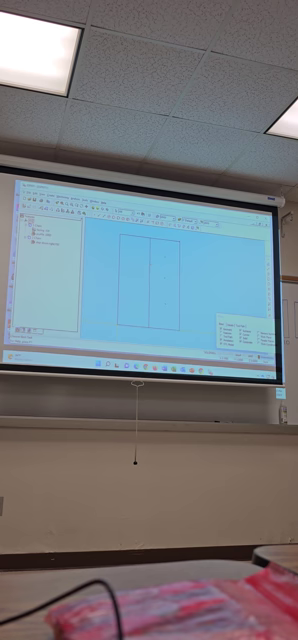
Step: Select the feature in the part's right half, then undo the selection
left_click(160, 248)
left_click(168, 326)
key("ctrl+z")
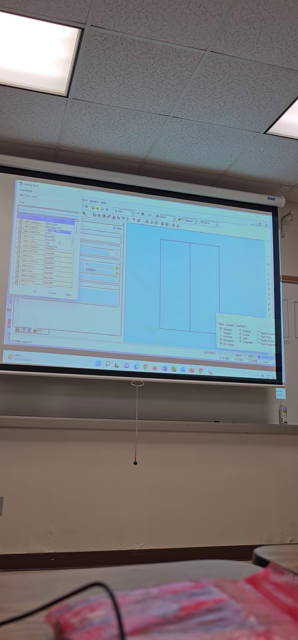
Step: Choose a drilling tool from the tool list and accept it for the operation
key("Return")
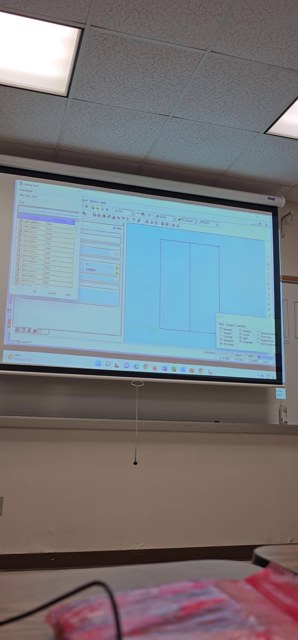
key("Up")
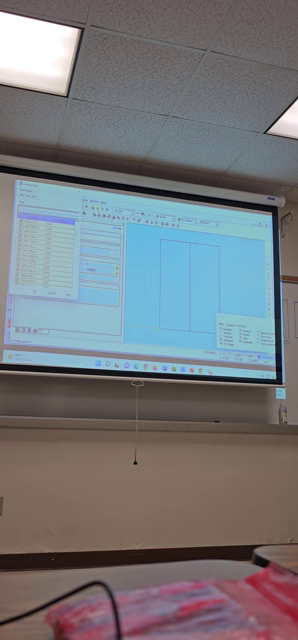
key("Down")
key("Down")
key("Down")
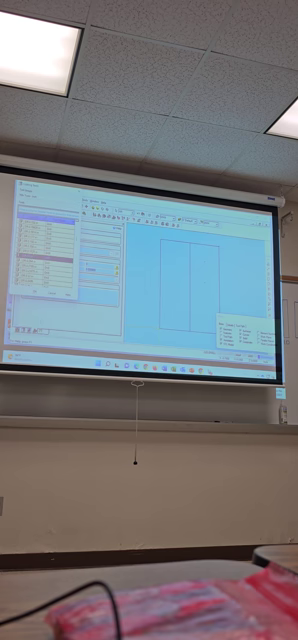
key("Return")
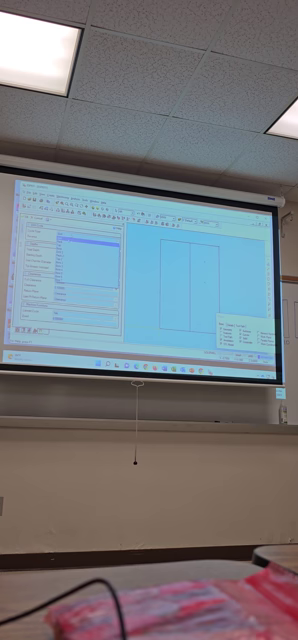
Step: Choose the dropdown option, then update the tool number and extension properties
key("Return")
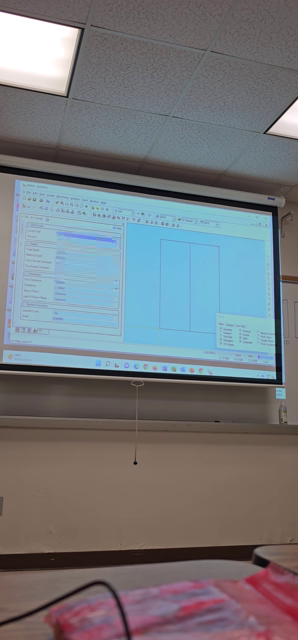
key("Return")
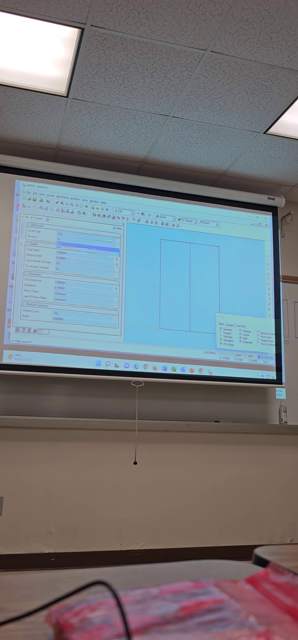
key("Tab")
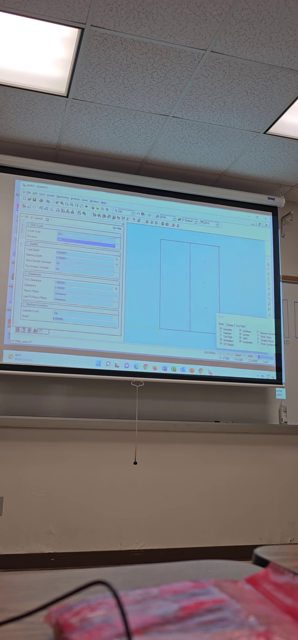
key("Return")
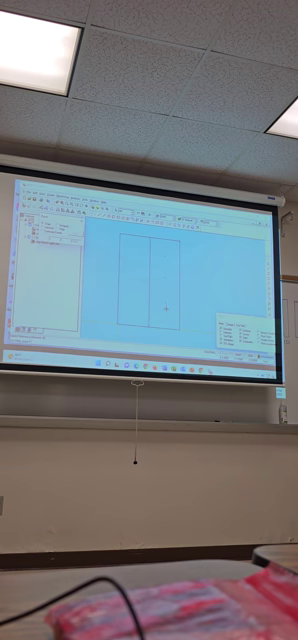
Step: Switch the operations tree view, reopen the drilling operation page, and expand the tool field's choices
left_click(30, 222)
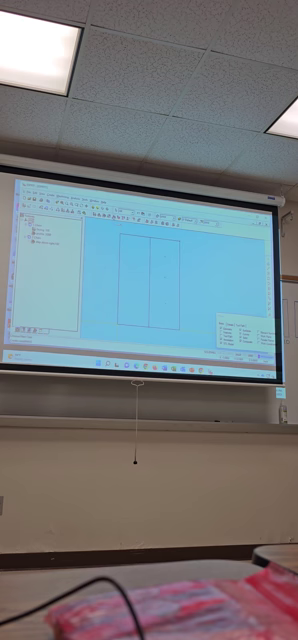
key("ctrl+1")
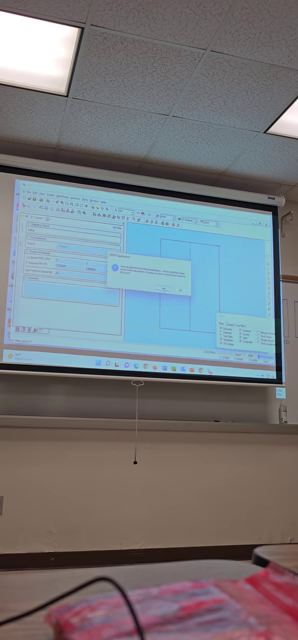
key("Return")
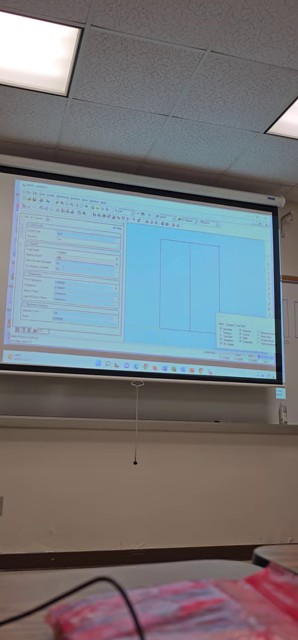
left_click(60, 283)
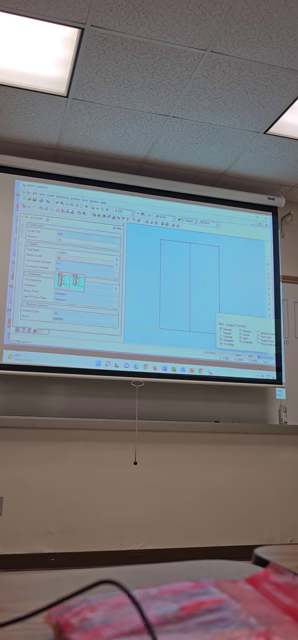
Step: Pick a new value from the open setting's option list
left_click(75, 282)
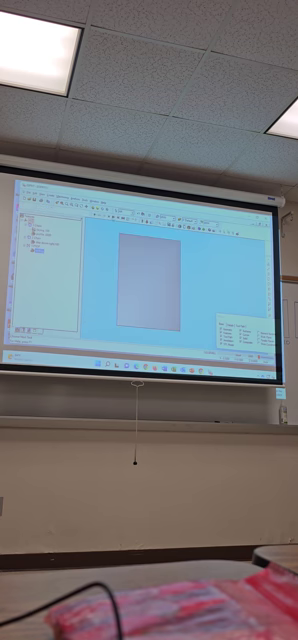
Step: Pick three points on the part and finish to show the vertical toolpath lines
left_click(120, 325)
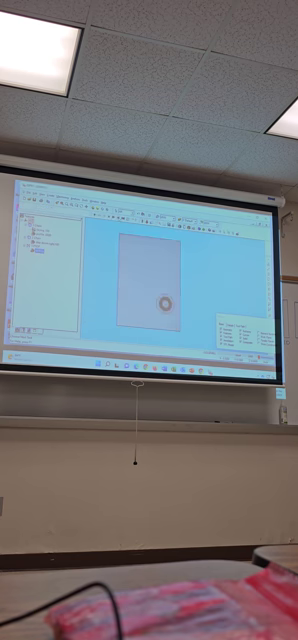
left_click(164, 303)
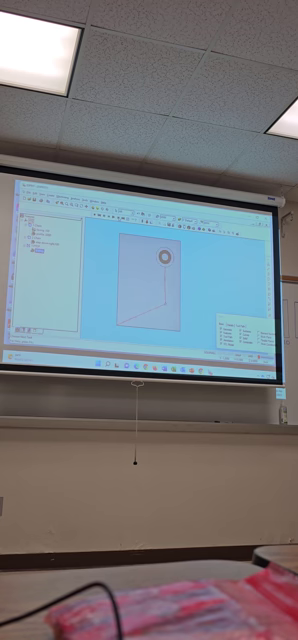
left_click(165, 257)
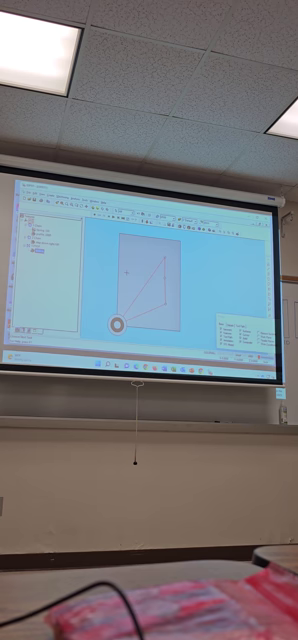
left_click(117, 323)
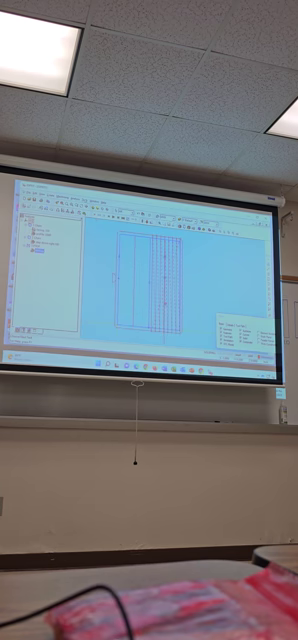
left_click(86, 197)
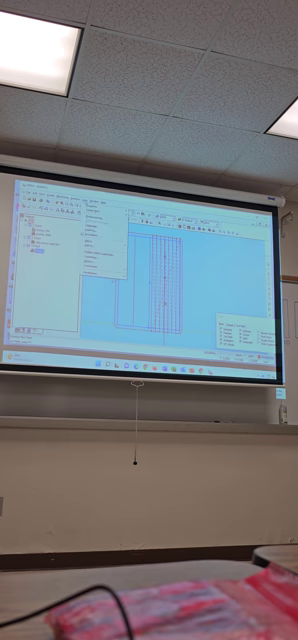
mouse_move(140, 262)
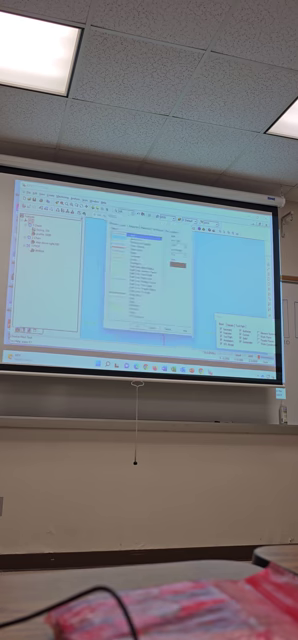
left_click(172, 262)
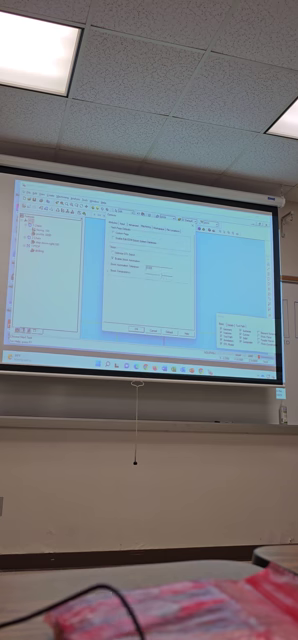
key("Return")
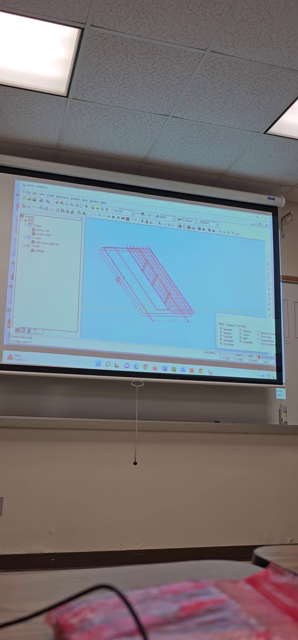
left_click(45, 237)
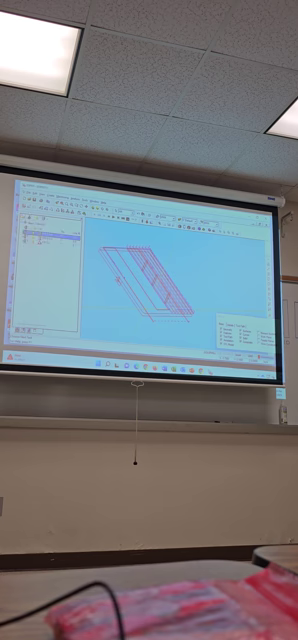